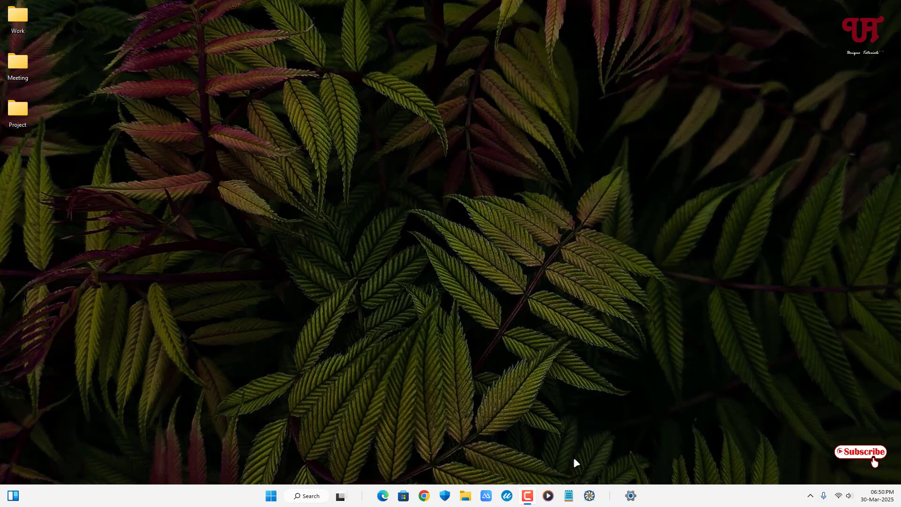
click(568, 495)
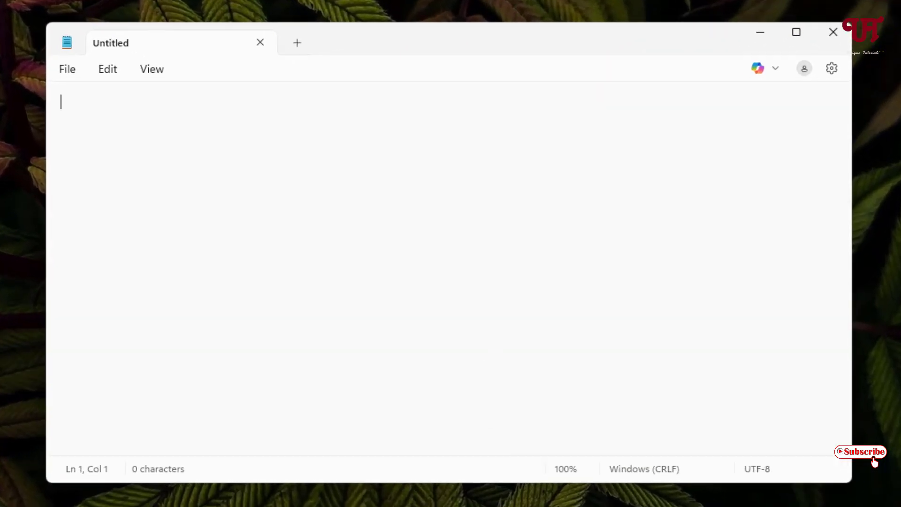
text(@ech)
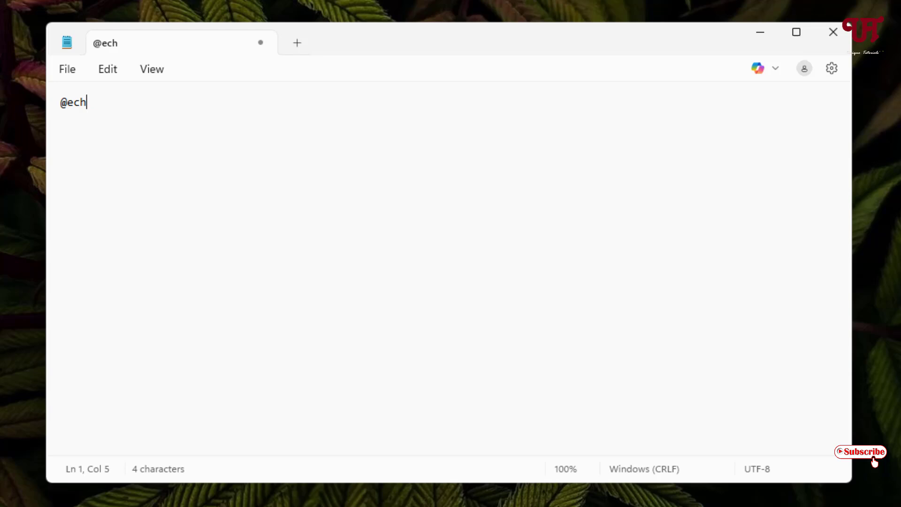
text(o off)
key(Return)
text(sta)
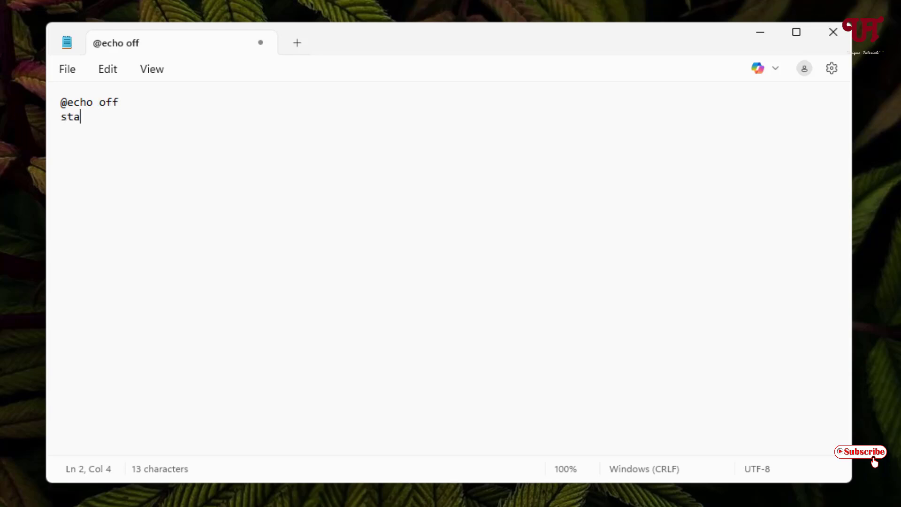
text(rt )
text(%Sys)
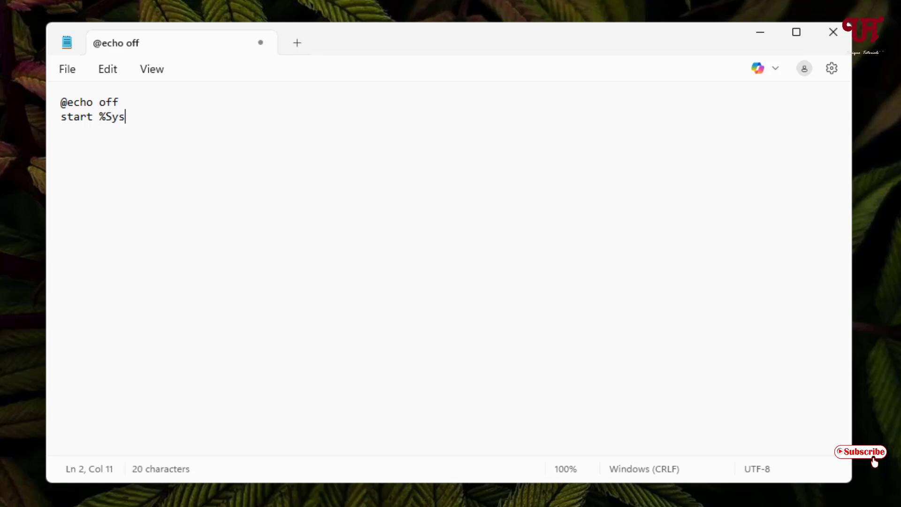
text(temR)
text(oot)
text(%\)
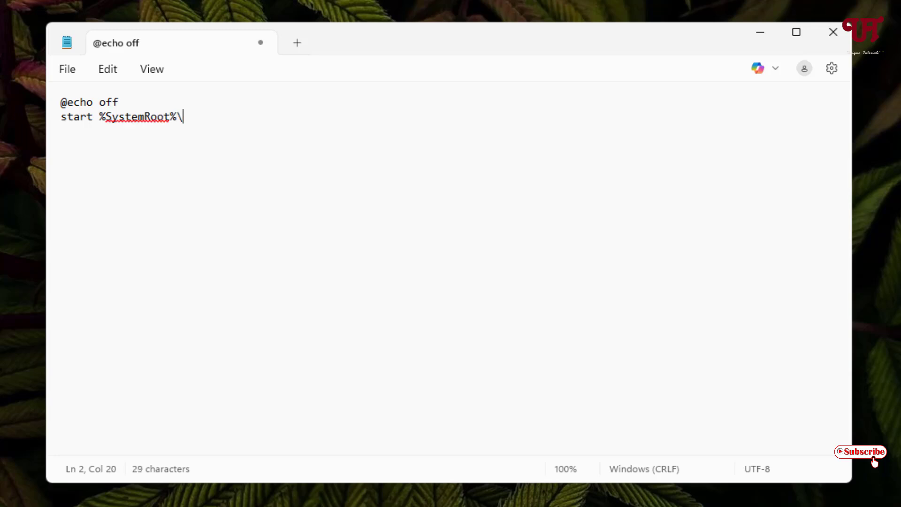
text(explor)
text(er.exe)
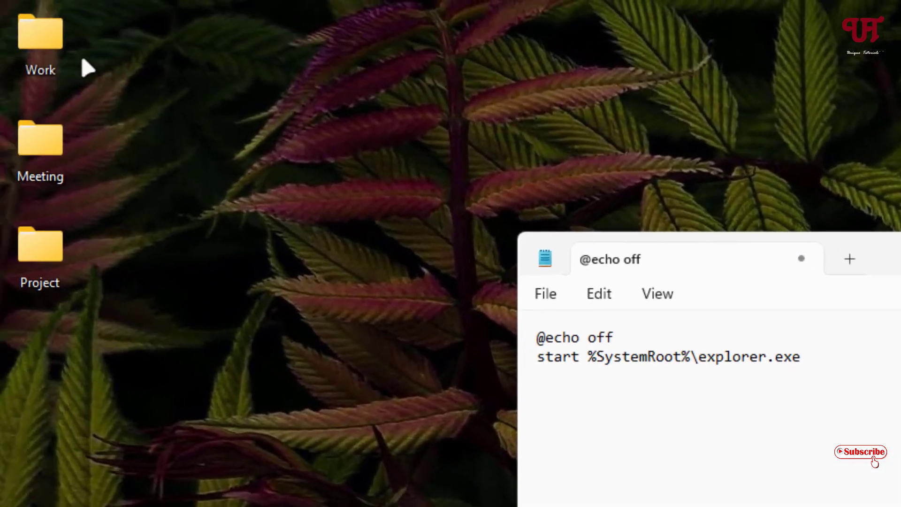
Step: Paste the Work folder's full path after explorer.exe on line 2
right_click(49, 62)
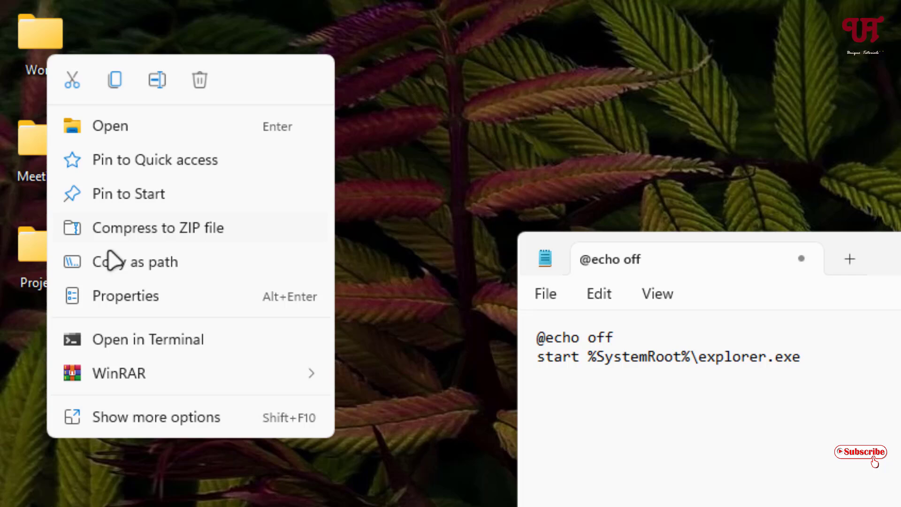
click(119, 275)
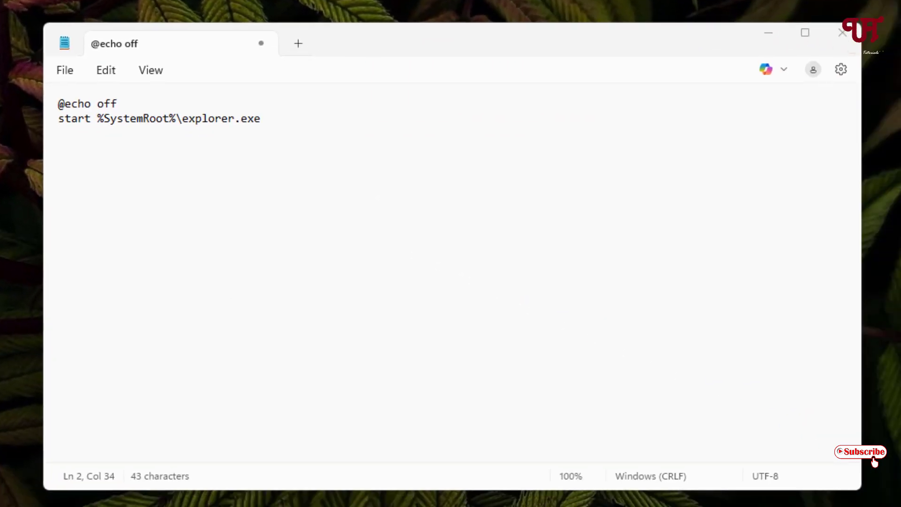
right_click(277, 121)
click(345, 246)
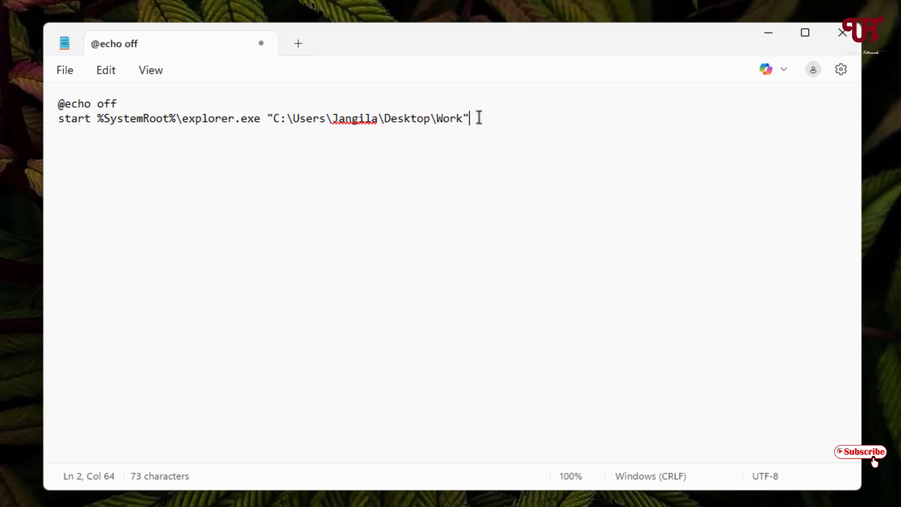
Step: Copy line 2's start explorer command for reuse on a new third line
key(Return)
drag(261, 118, 96, 120)
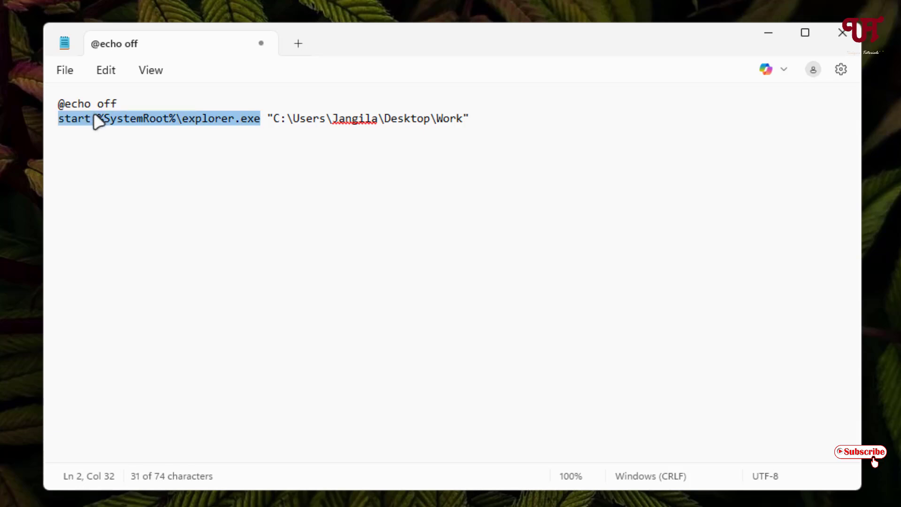
key(ctrl+c)
click(145, 263)
Step: Paste the start explorer command on line 3 and append the Meeting folder's path
key(ctrl+v)
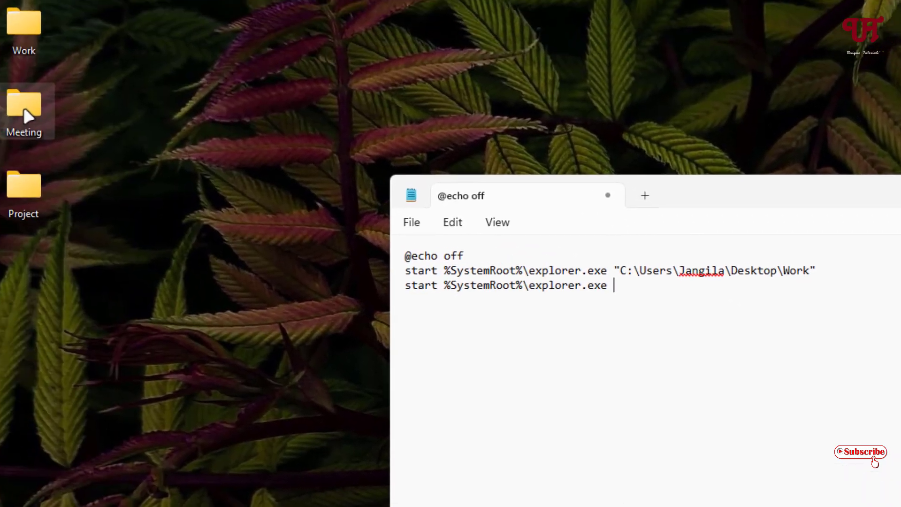
right_click(33, 119)
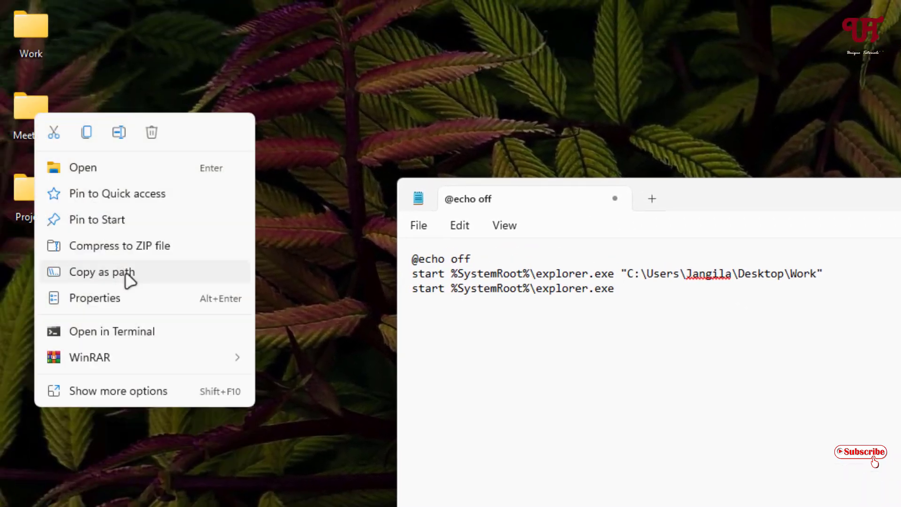
click(130, 280)
right_click(299, 128)
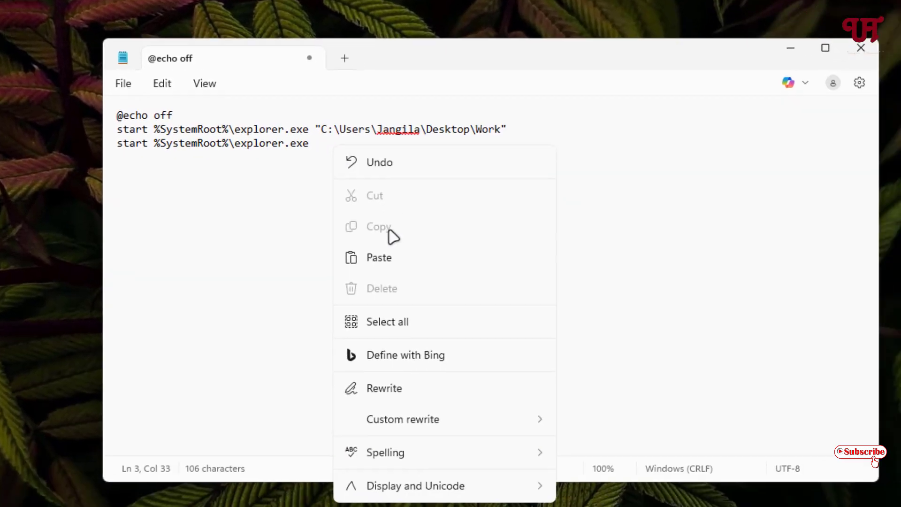
click(355, 247)
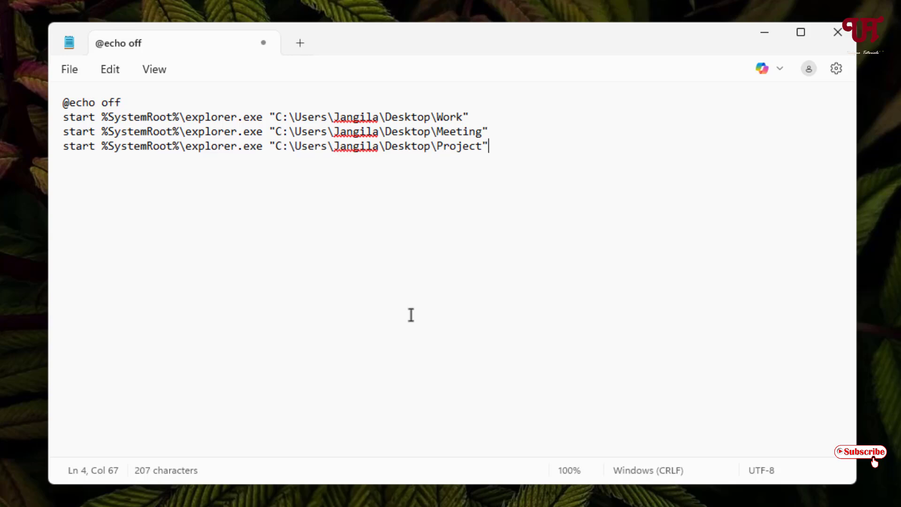
Step: Save the script to the desktop as 'Open Multiple Folders.bat'
click(70, 71)
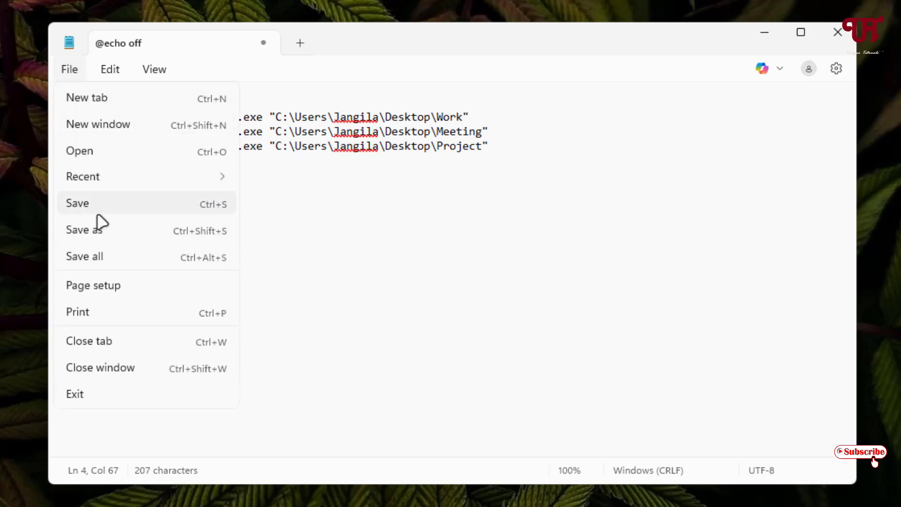
click(100, 238)
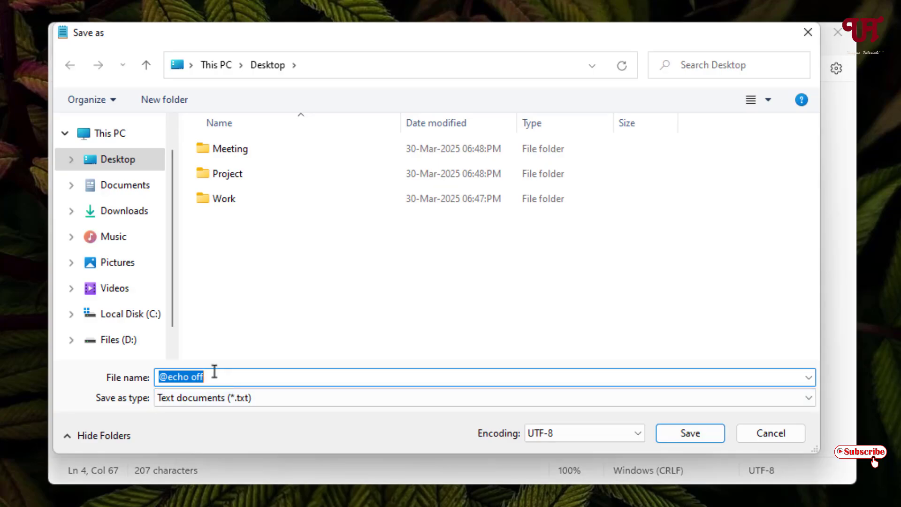
text(Open Multiple Folders)
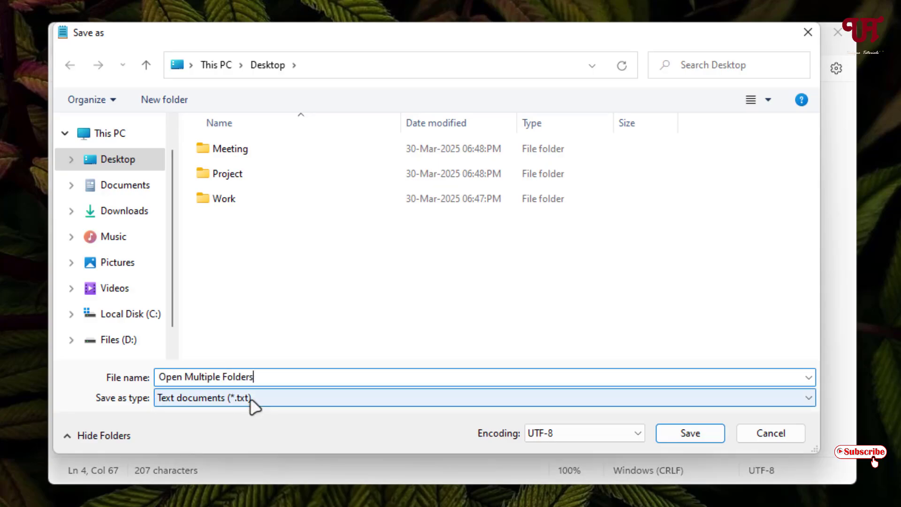
text(.ba)
text(t)
click(691, 433)
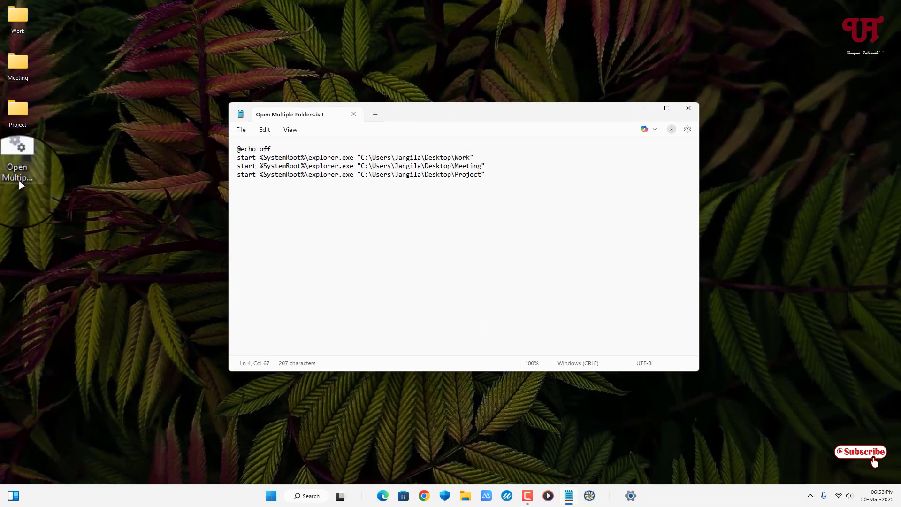
double_click(20, 179)
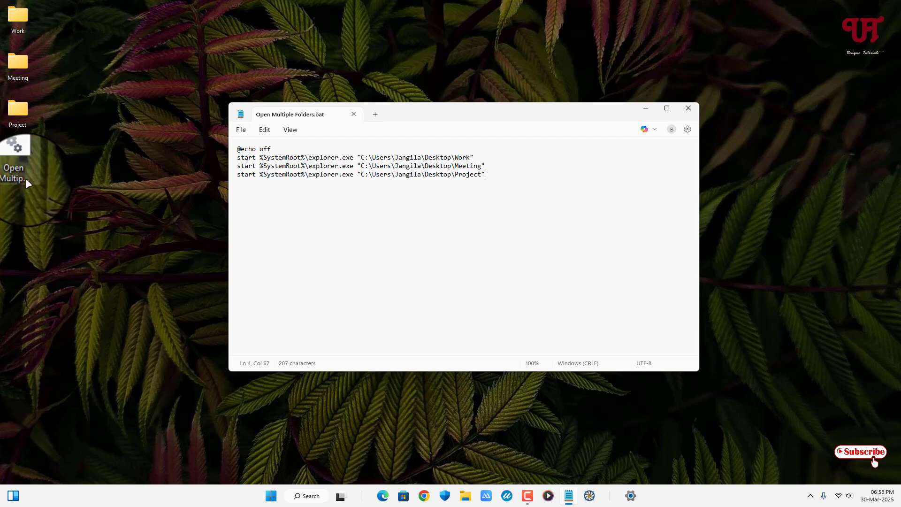
Step: Close Notepad, run the batch file, and close the Work, Meeting and Project windows
click(687, 107)
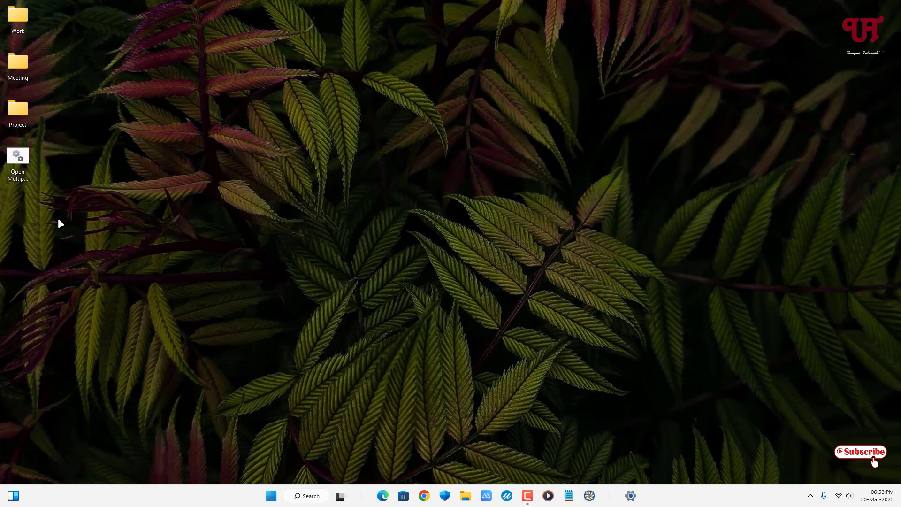
double_click(21, 176)
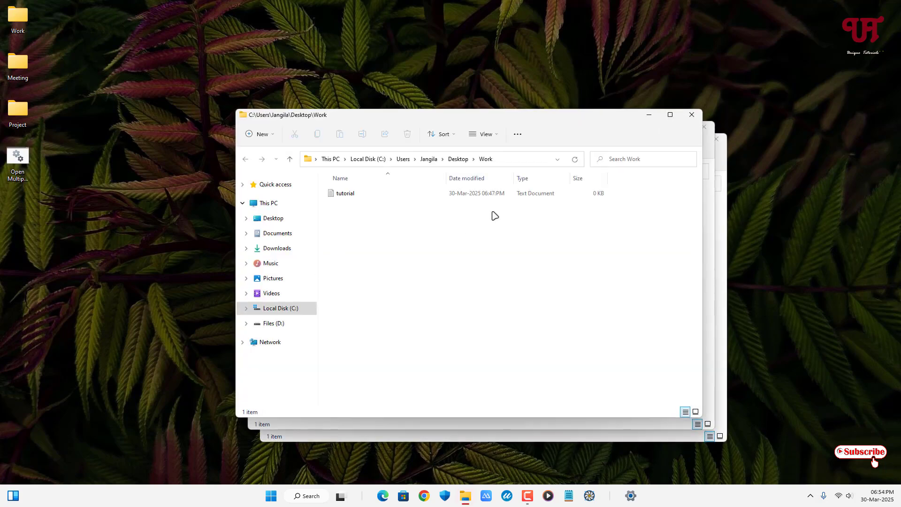
drag(533, 120, 479, 72)
click(669, 147)
mouse_move(632, 135)
mouse_down()
mouse_move(569, 113)
mouse_move(555, 125)
mouse_up()
click(666, 121)
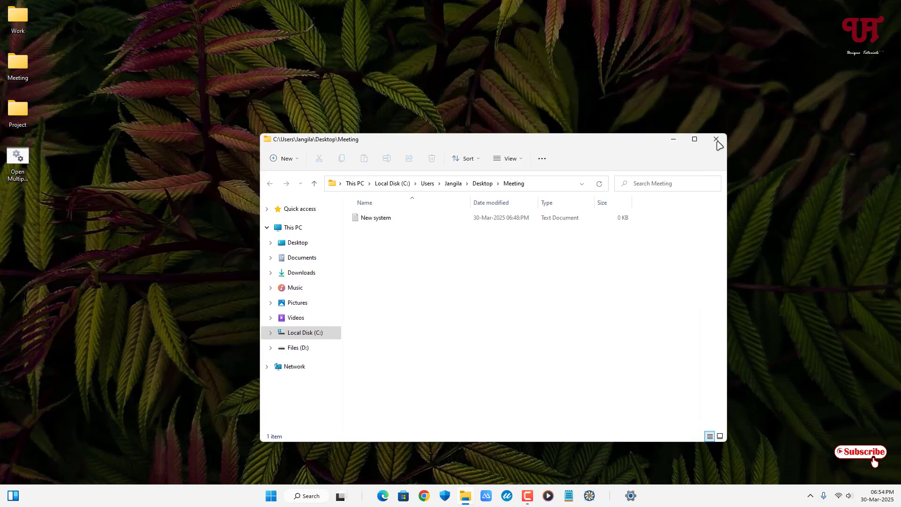
click(716, 139)
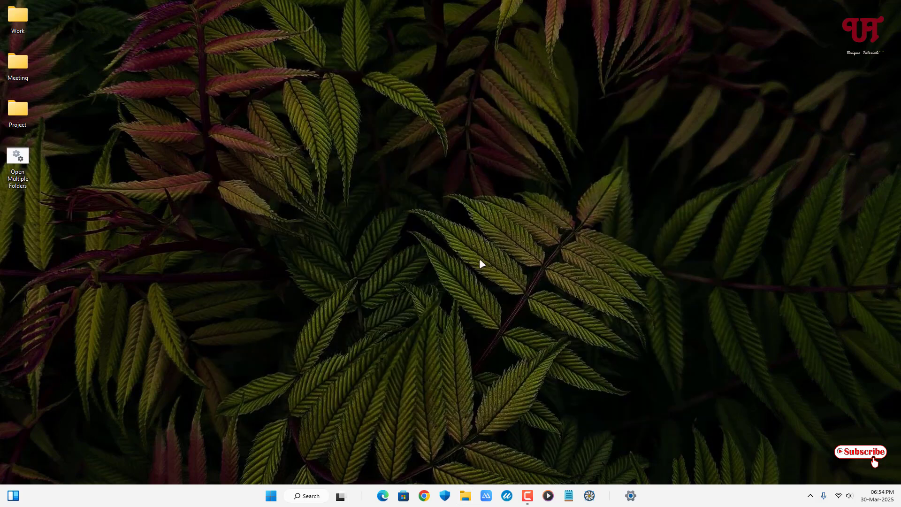